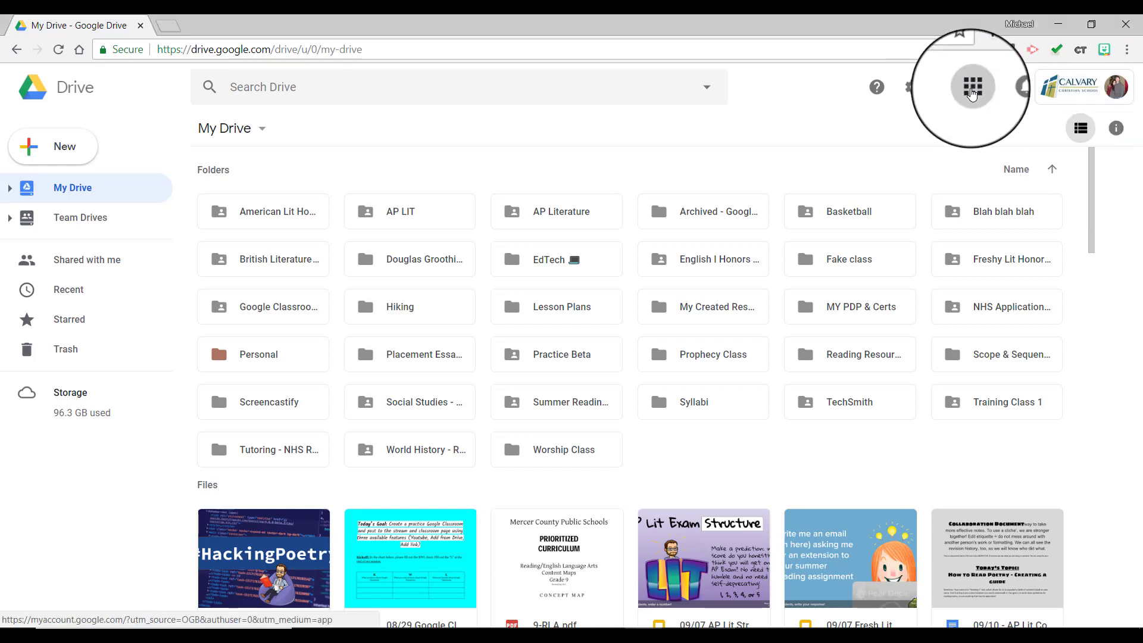
# Search Drive for "ccs shared folders" to find the CCS Shared Folders folder.
pyautogui.click(973, 91)
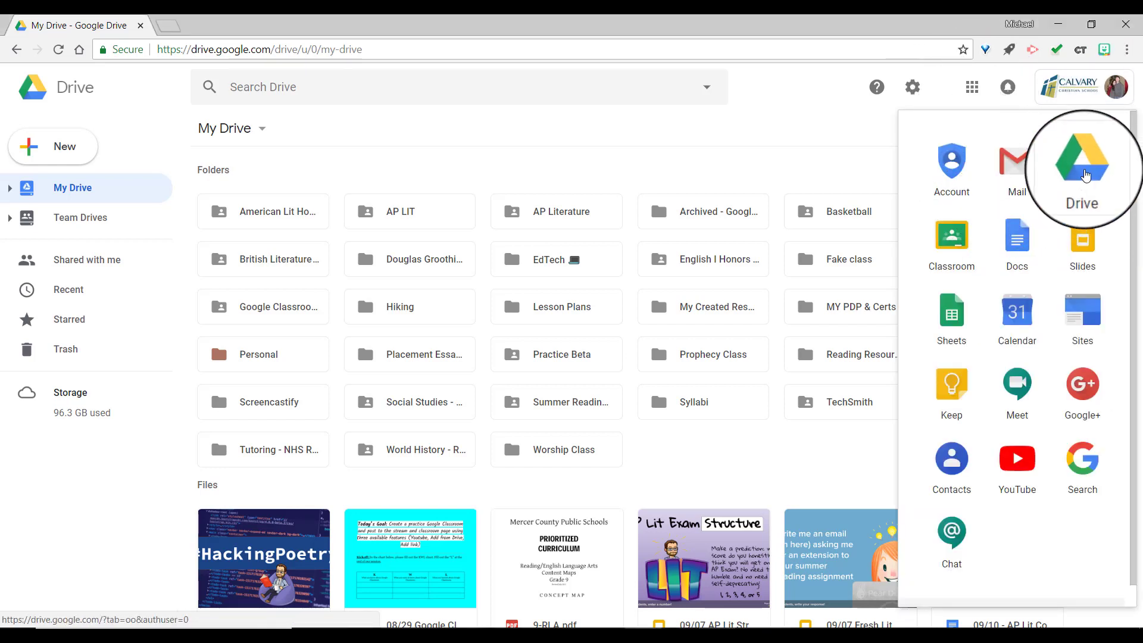
pyautogui.click(868, 170)
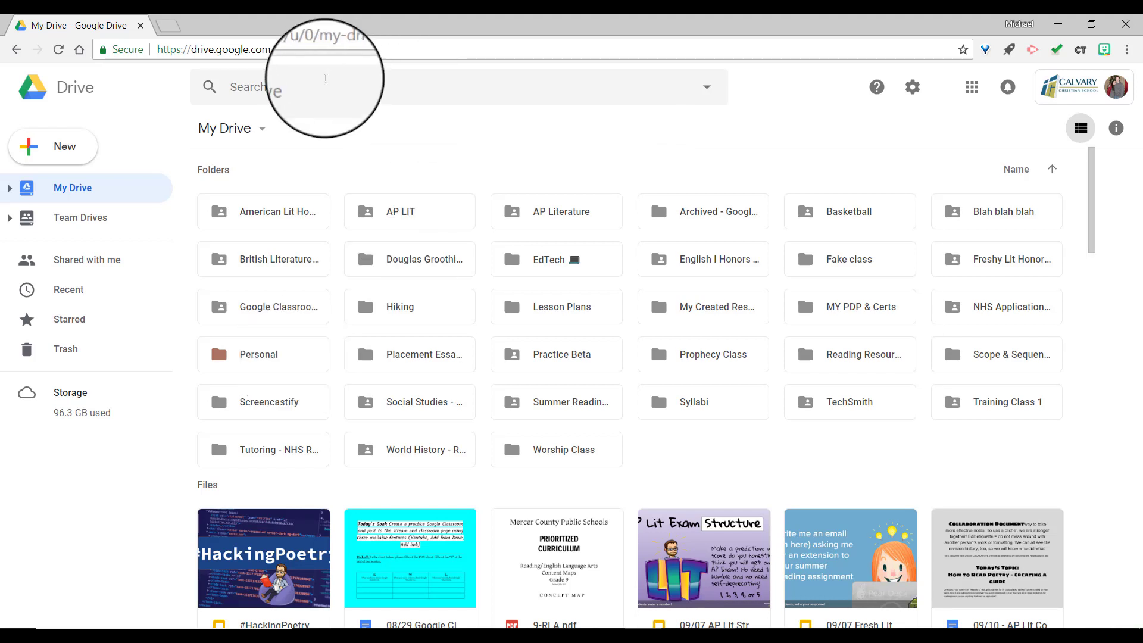
pyautogui.click(324, 85)
pyautogui.write('ccs sh')
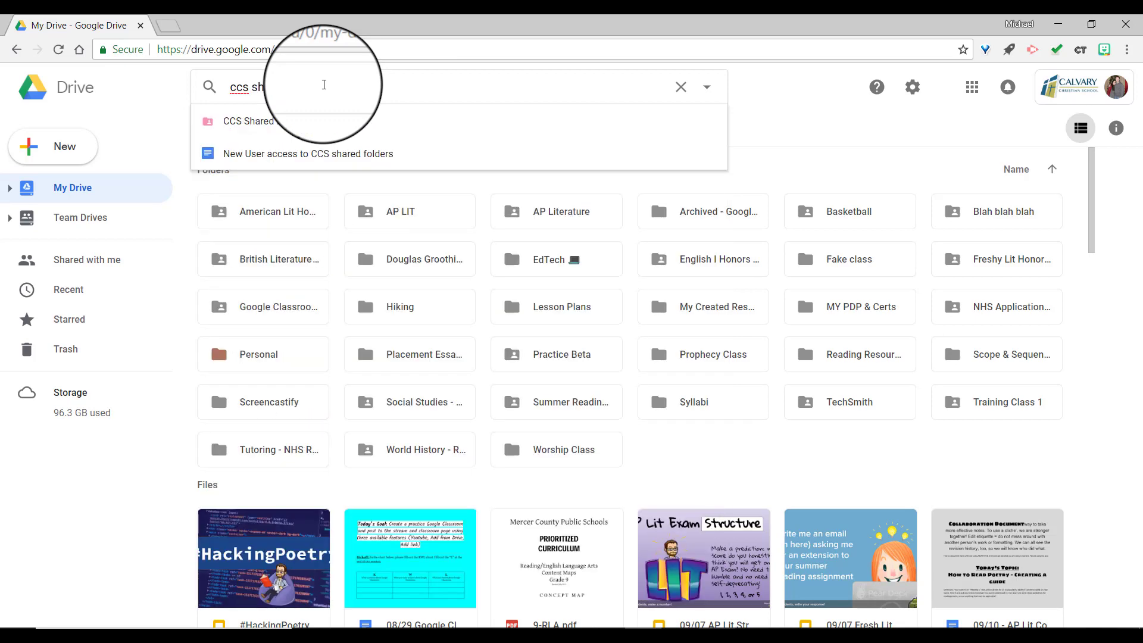
pyautogui.write('ared')
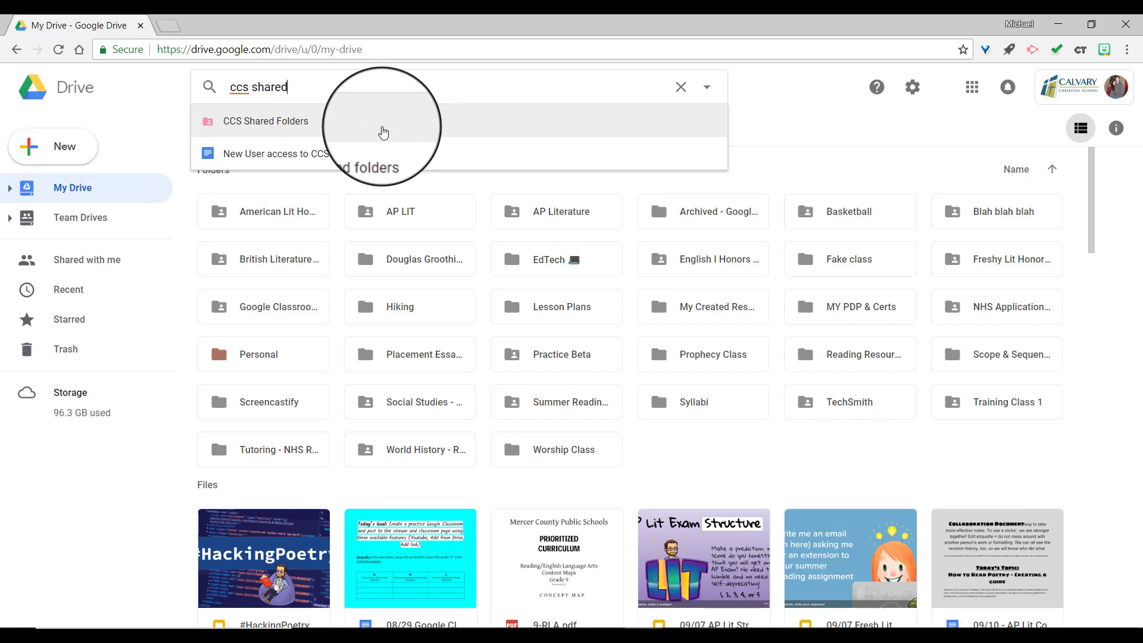
pyautogui.click(857, 165)
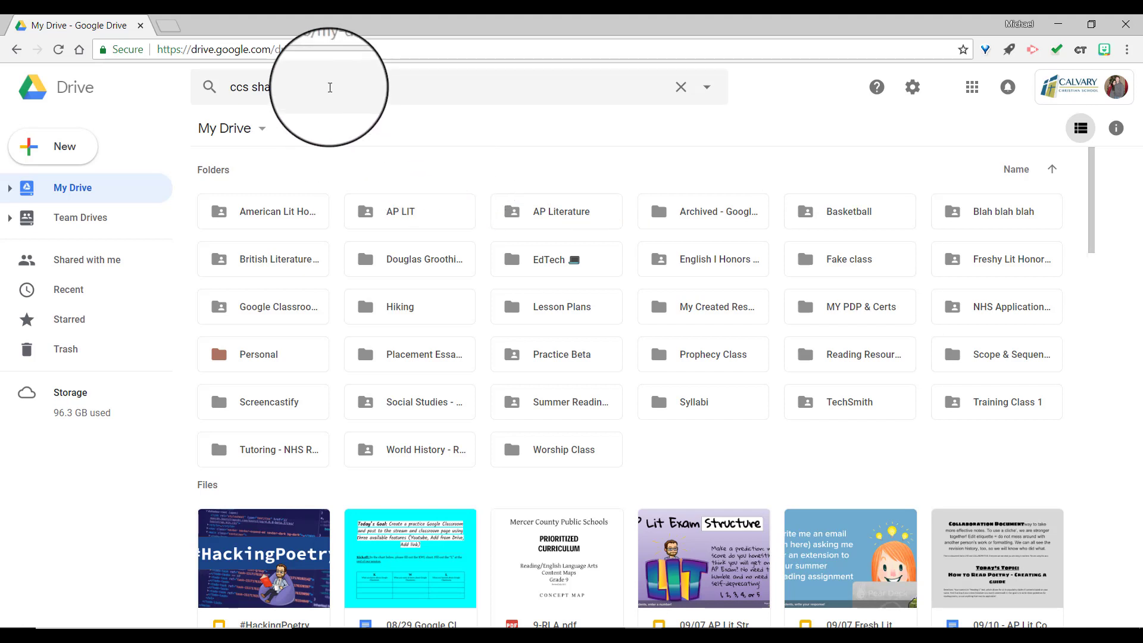
pyautogui.click(329, 87)
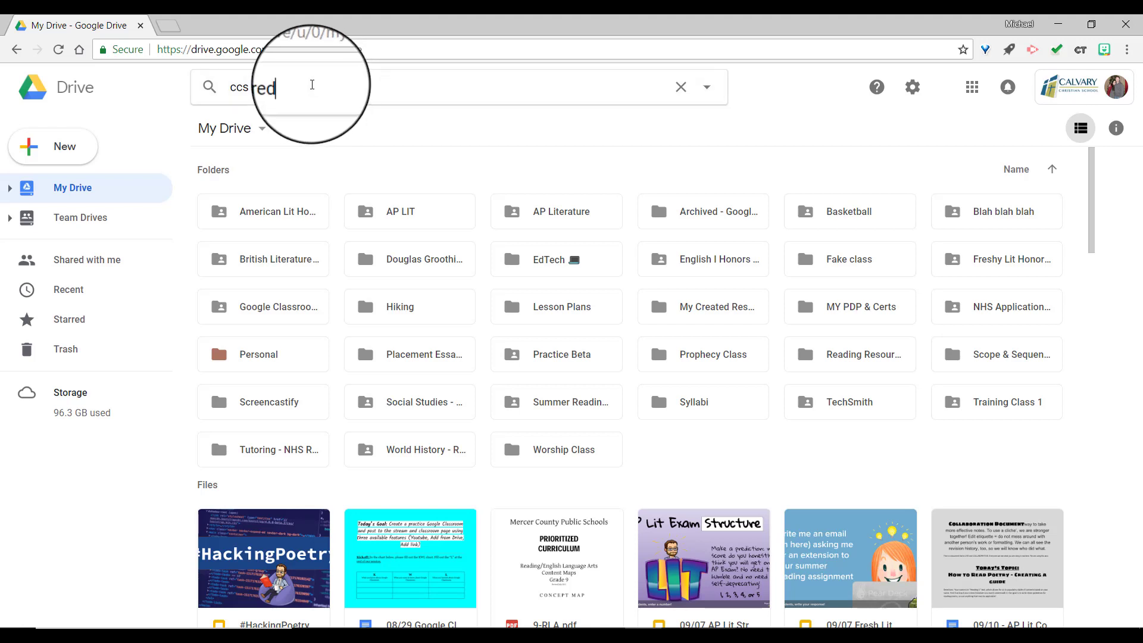
pyautogui.write('folder')
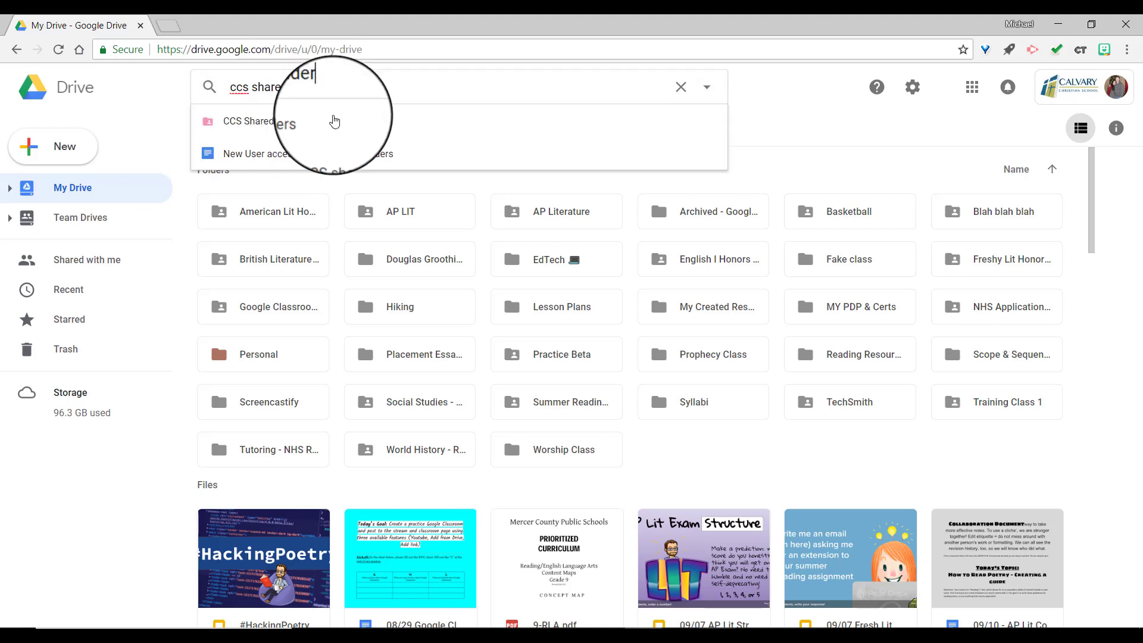
pyautogui.write('s')
pyautogui.press('Return')
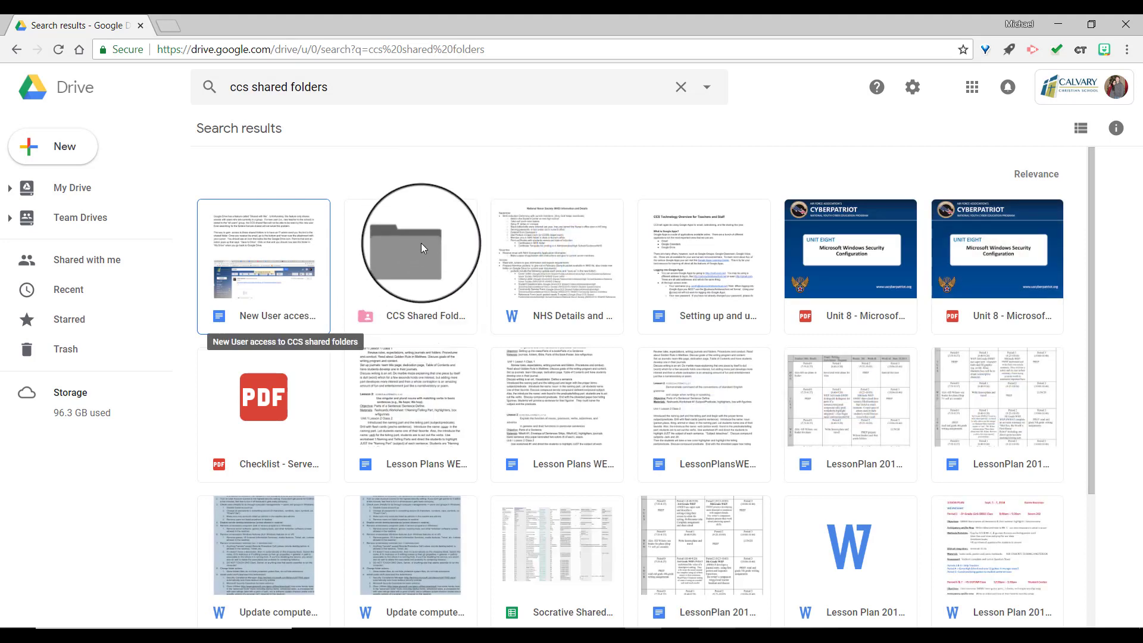
# Add the CCS Shared Folders search result to My Drive from the toolbar.
pyautogui.click(420, 242)
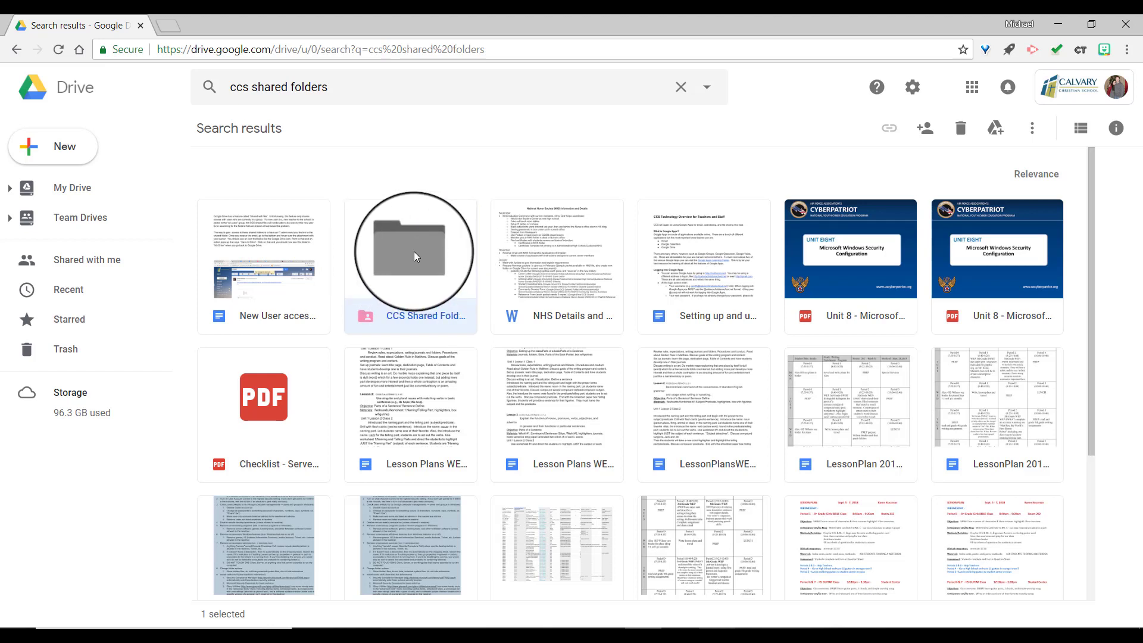
pyautogui.rightClick(415, 255)
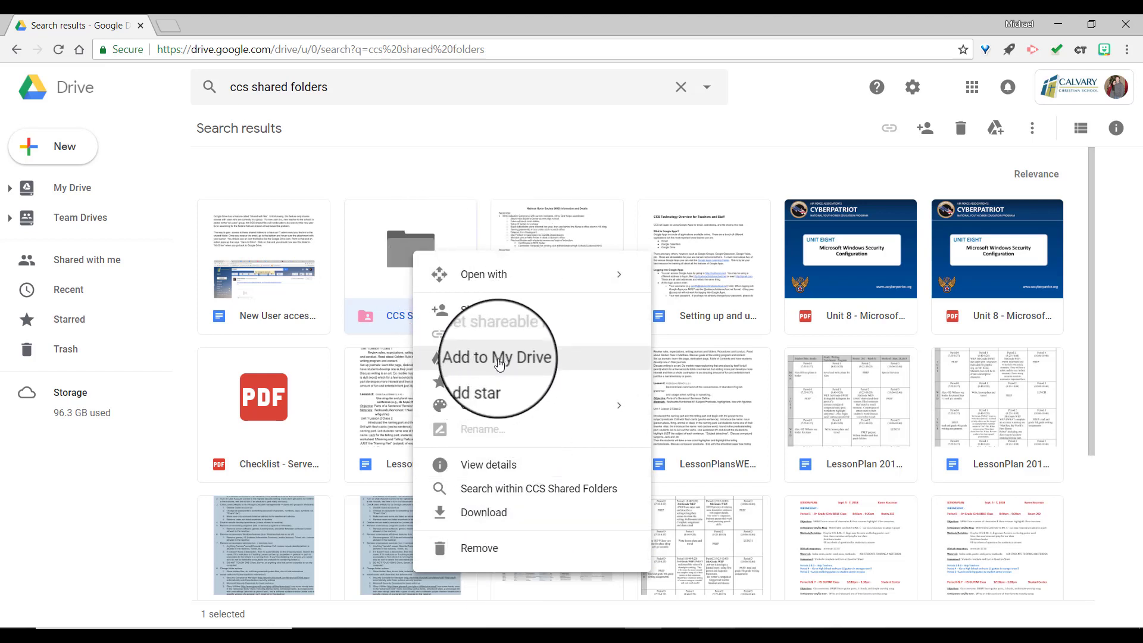
pyautogui.click(414, 234)
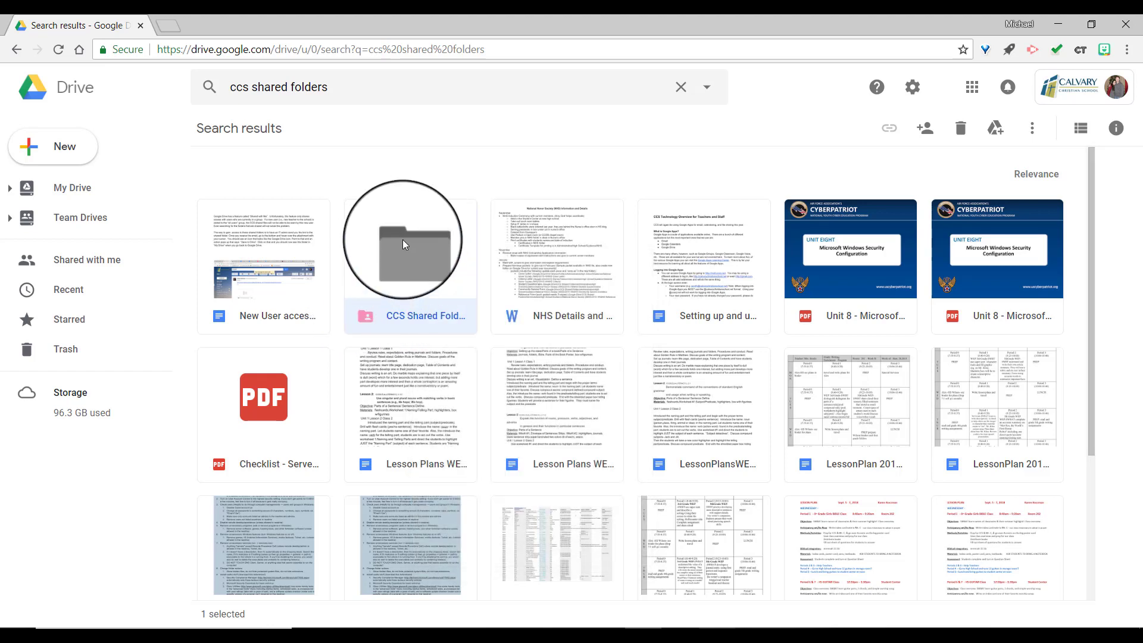
pyautogui.click(441, 263)
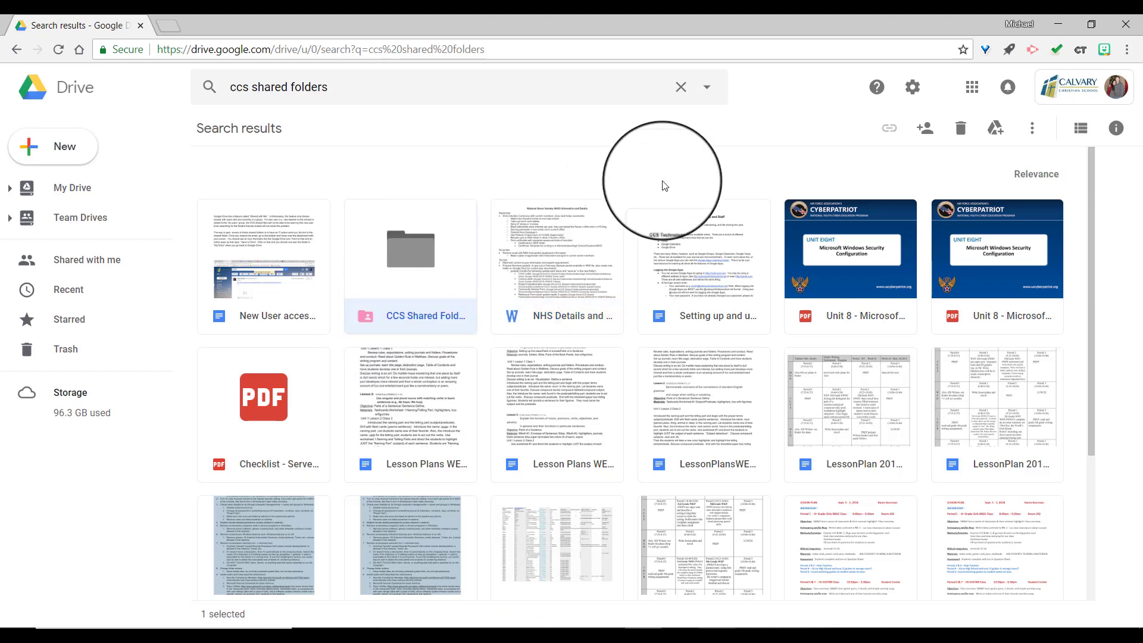
pyautogui.click(996, 130)
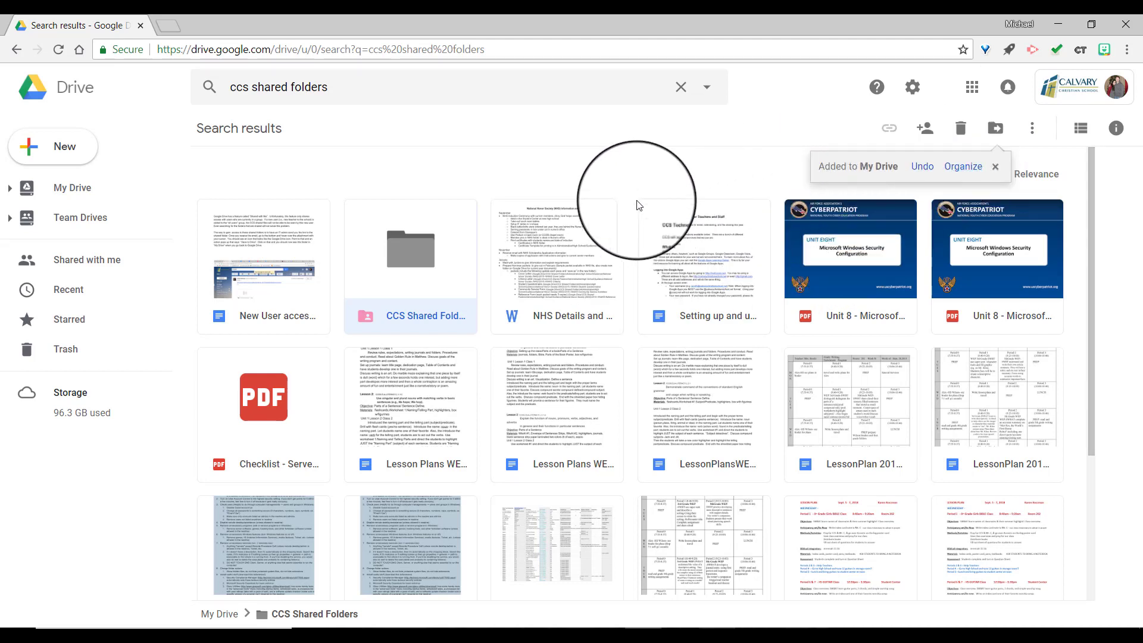
# In My Drive, change the CCS Shared Folders folder colour to red.
pyautogui.click(97, 194)
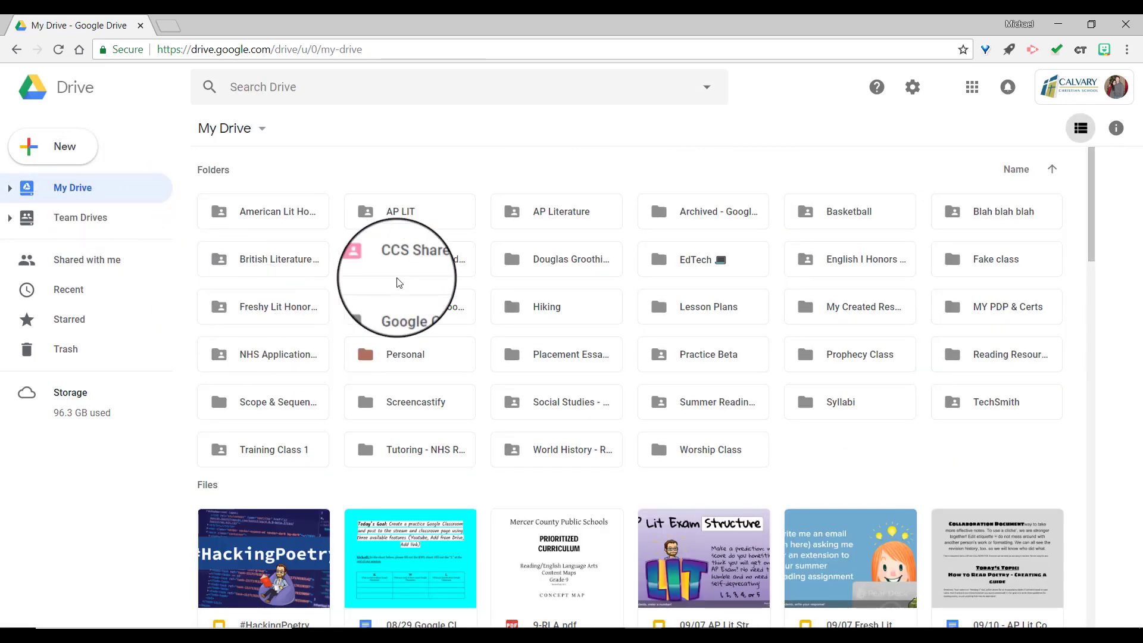
pyautogui.click(416, 260)
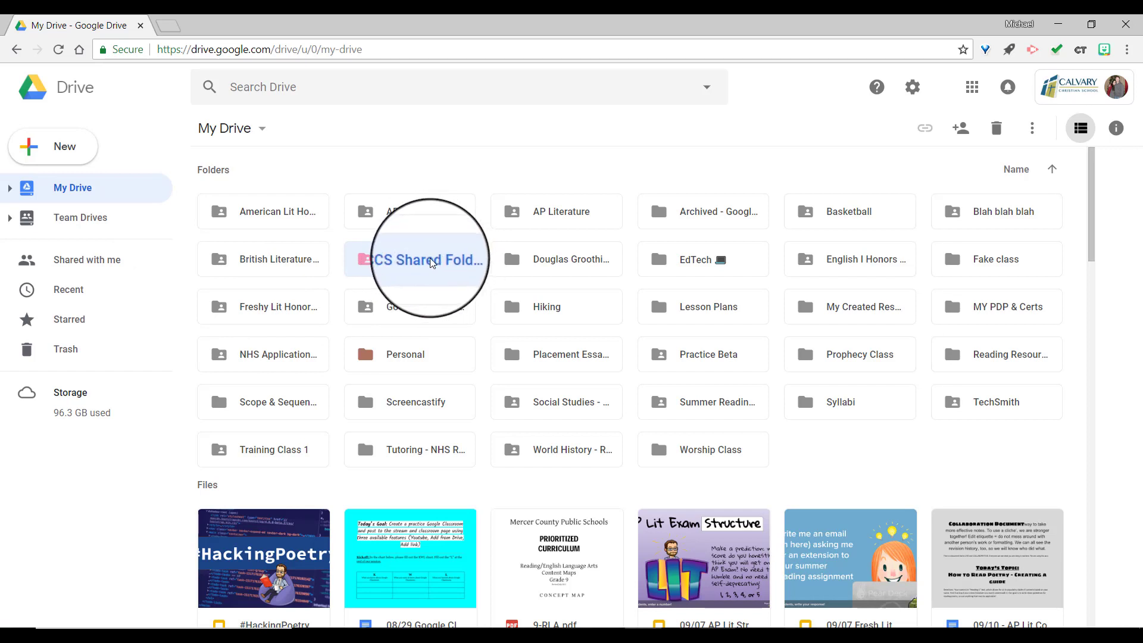
pyautogui.rightClick(396, 273)
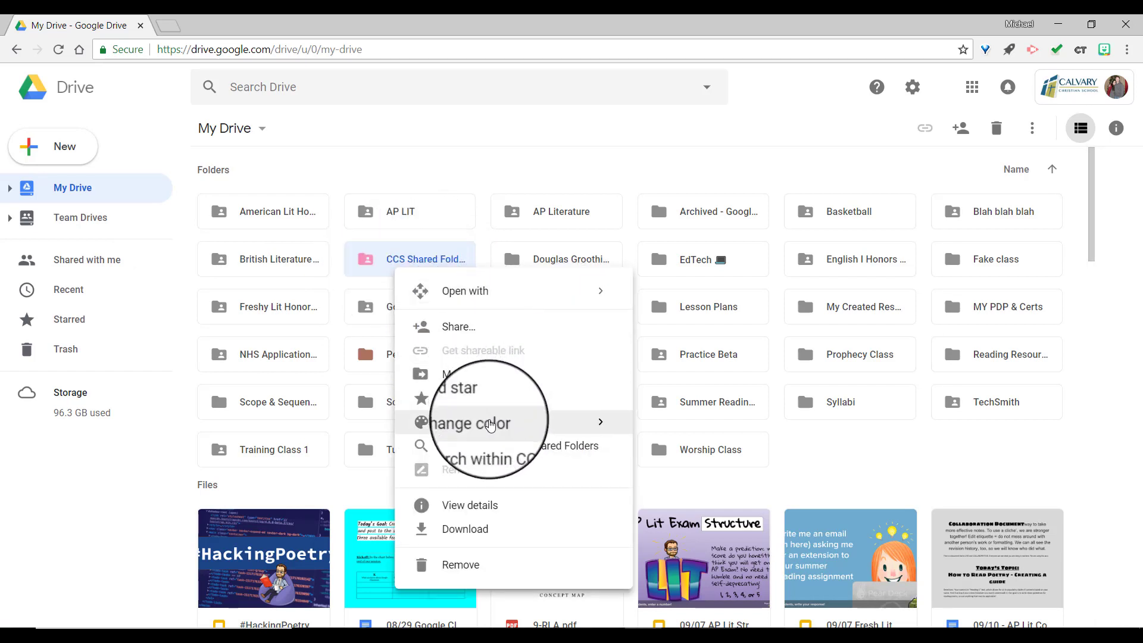
pyautogui.moveTo(490, 424)
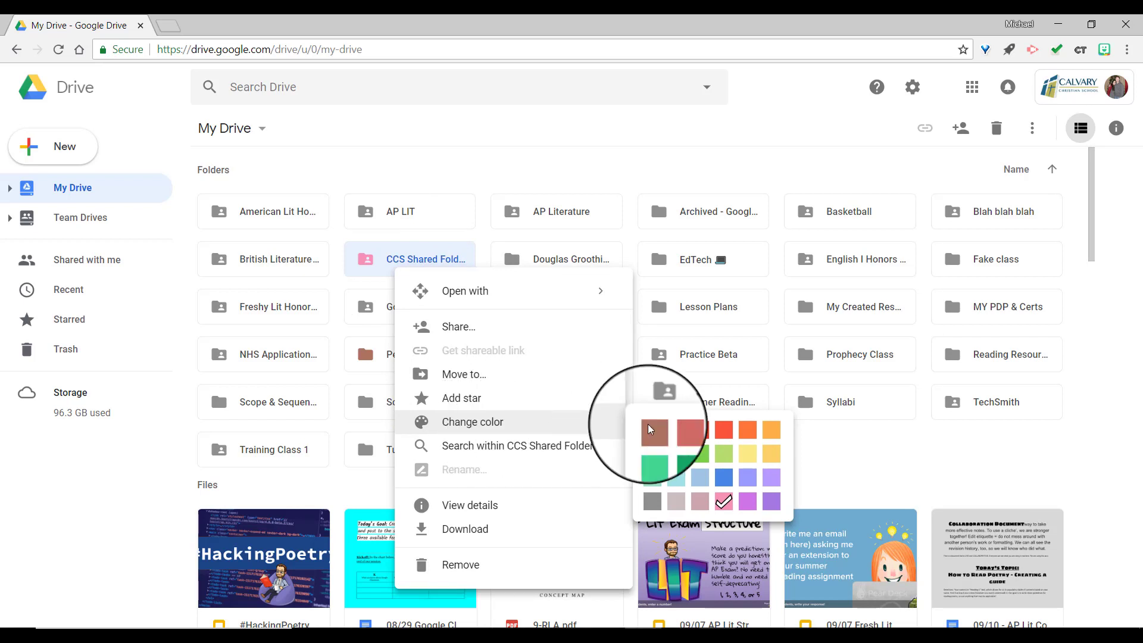
pyautogui.click(701, 435)
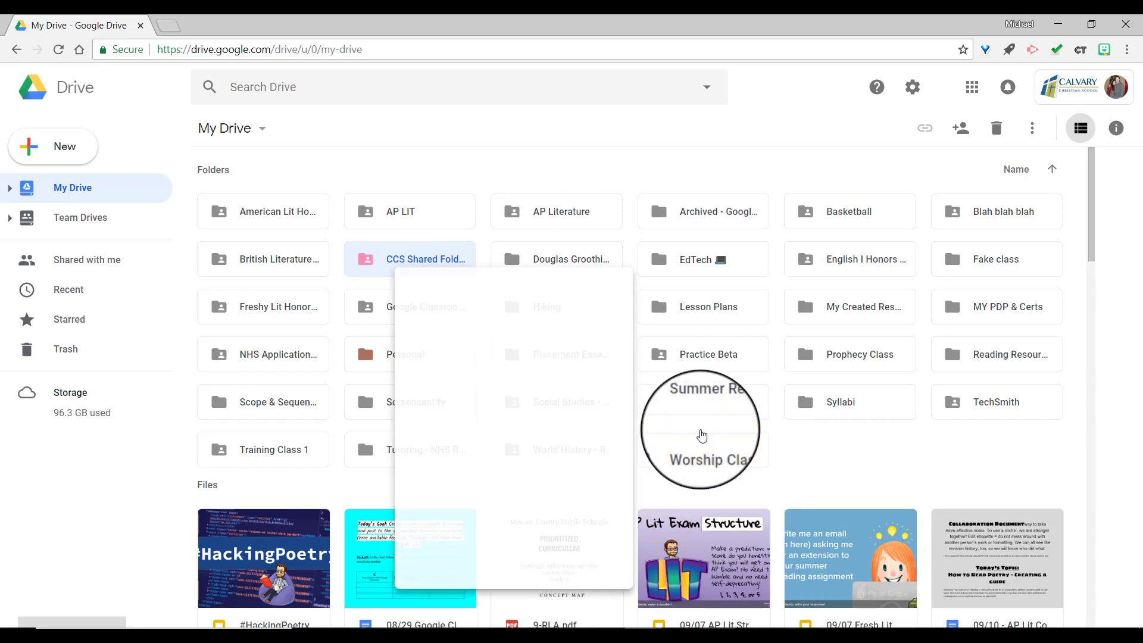
pyautogui.click(457, 170)
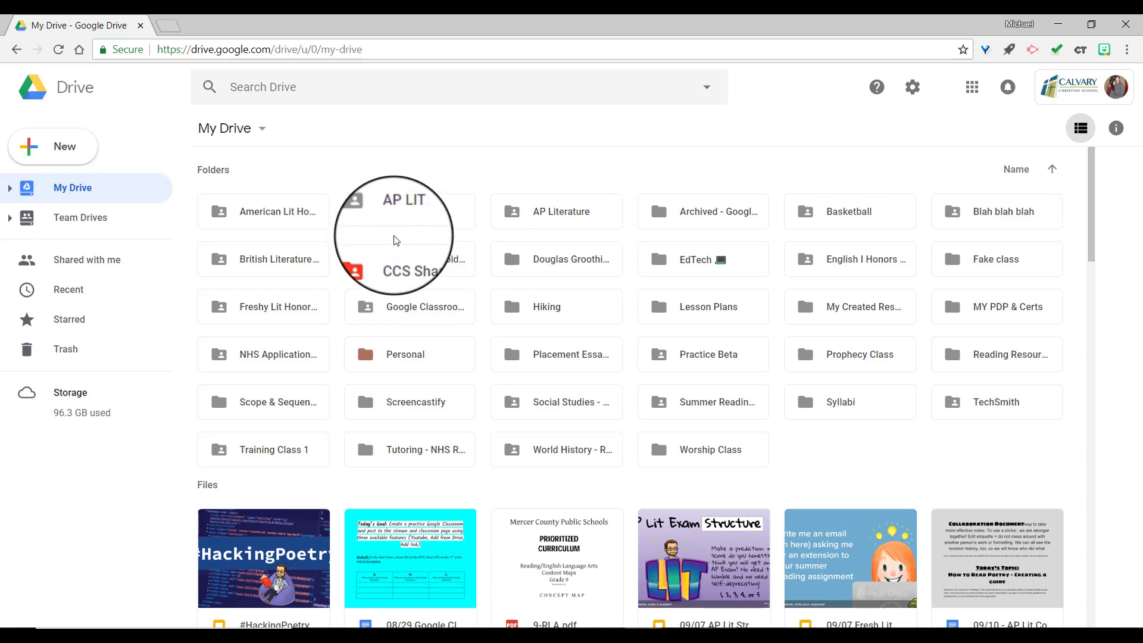
# Go through Academic, High School Academics and Lesson Plans 2018-2019 (High School) to a teacher's folder.
pyautogui.doubleClick(418, 263)
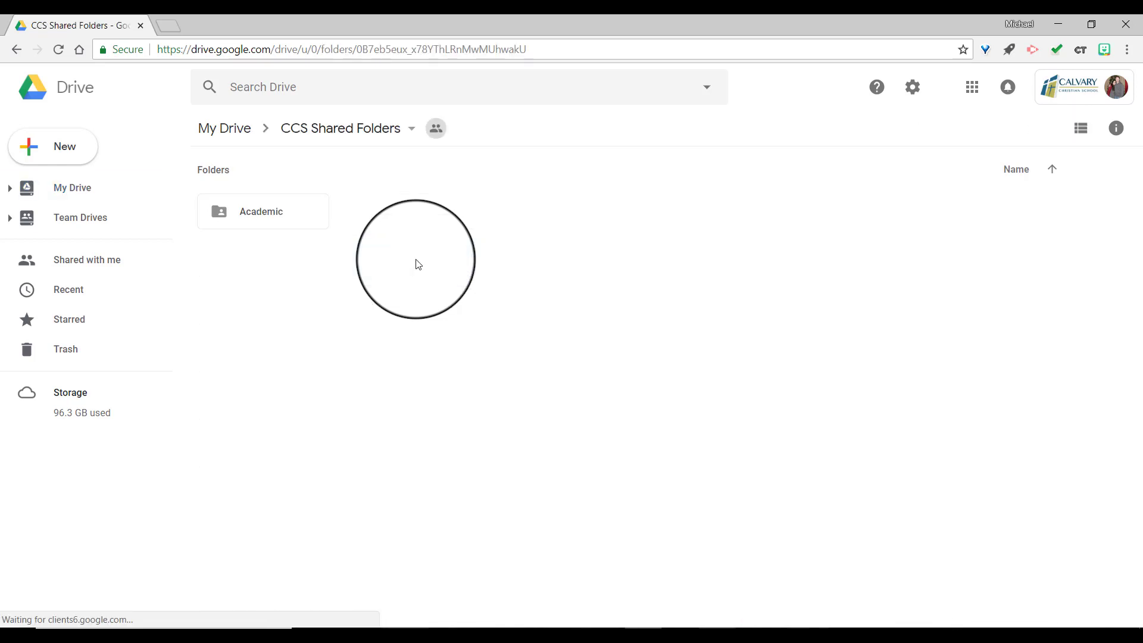
pyautogui.doubleClick(274, 216)
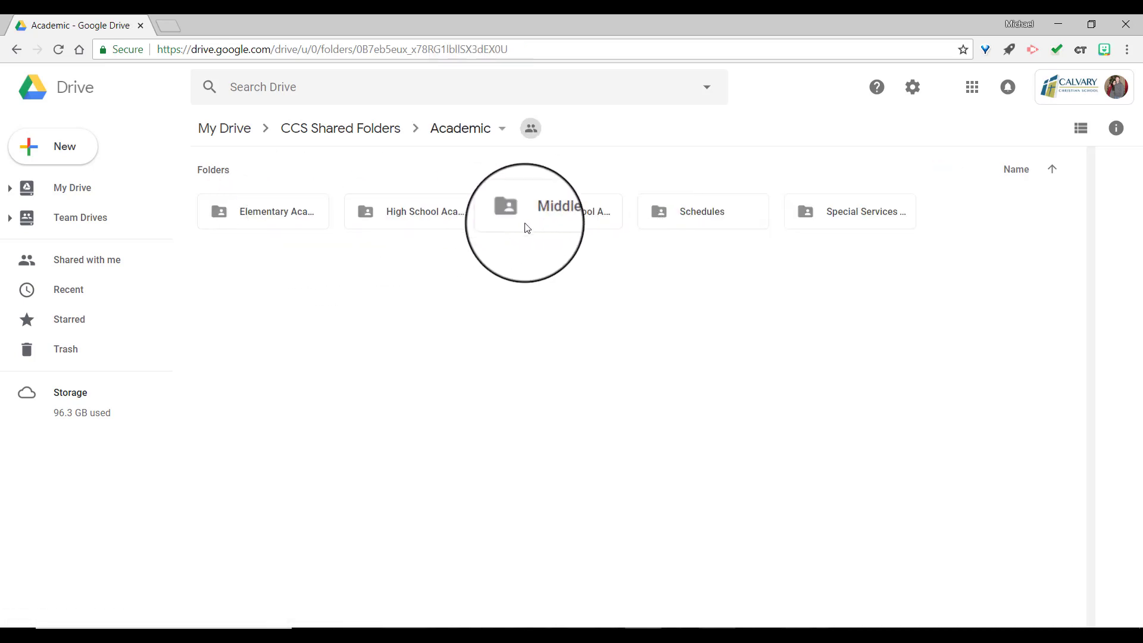
pyautogui.doubleClick(421, 212)
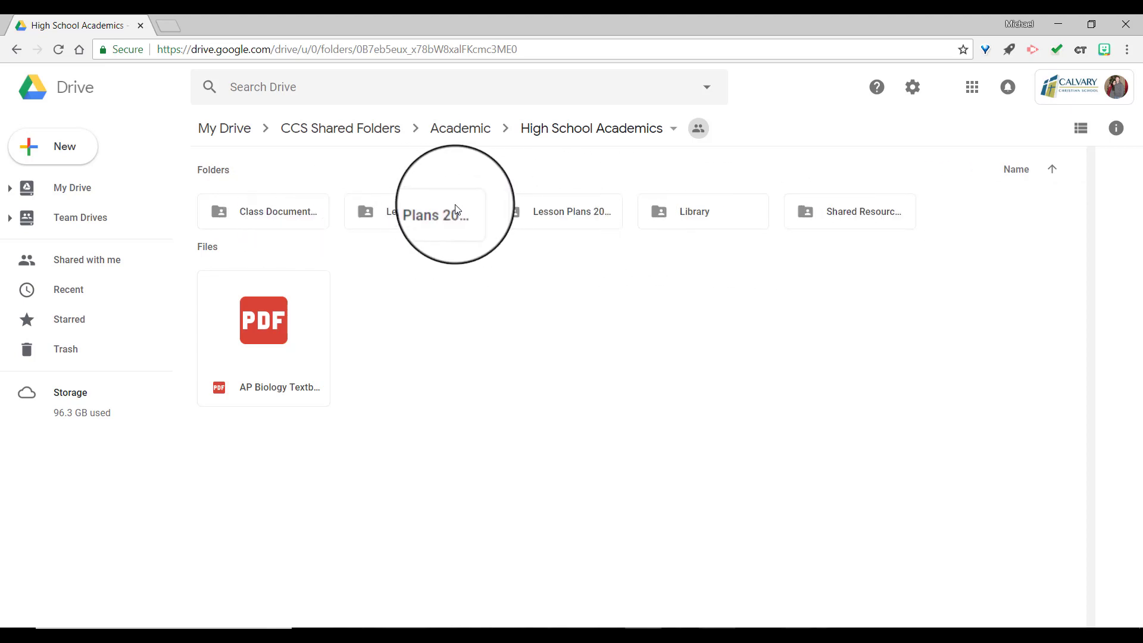
pyautogui.doubleClick(564, 209)
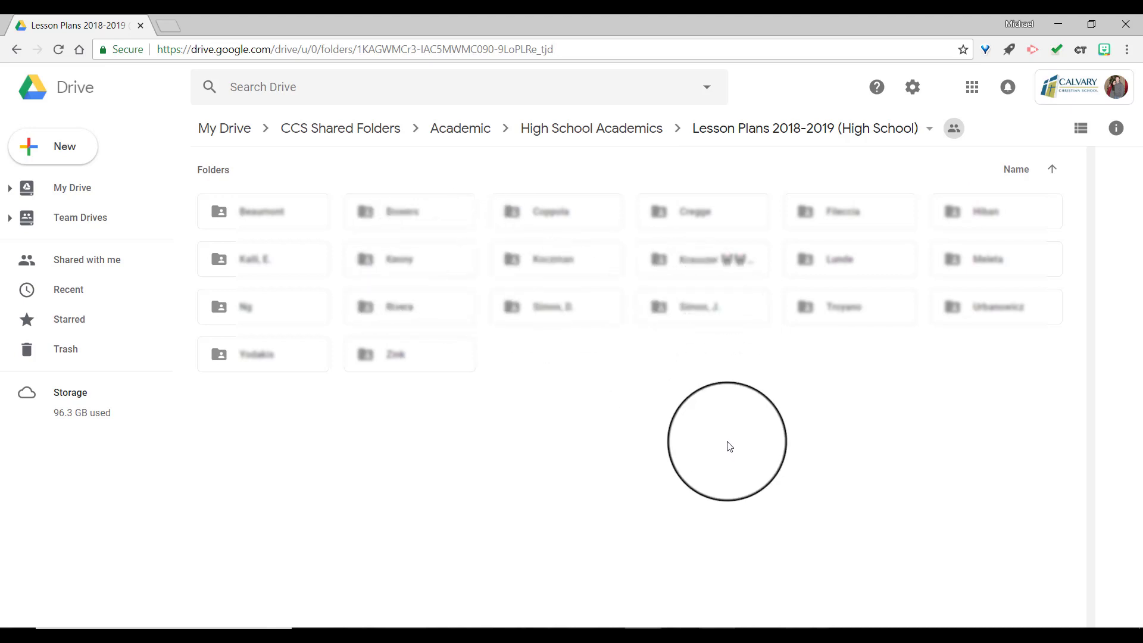
pyautogui.doubleClick(701, 269)
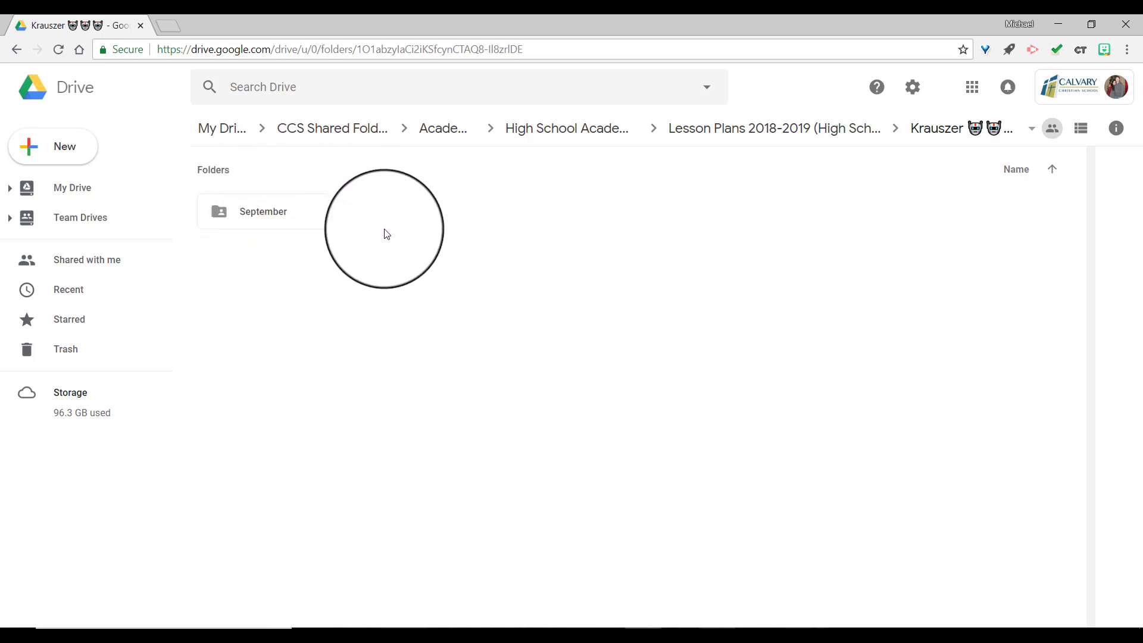
# Create a new folder named "October" next to the September folder.
pyautogui.rightClick(385, 235)
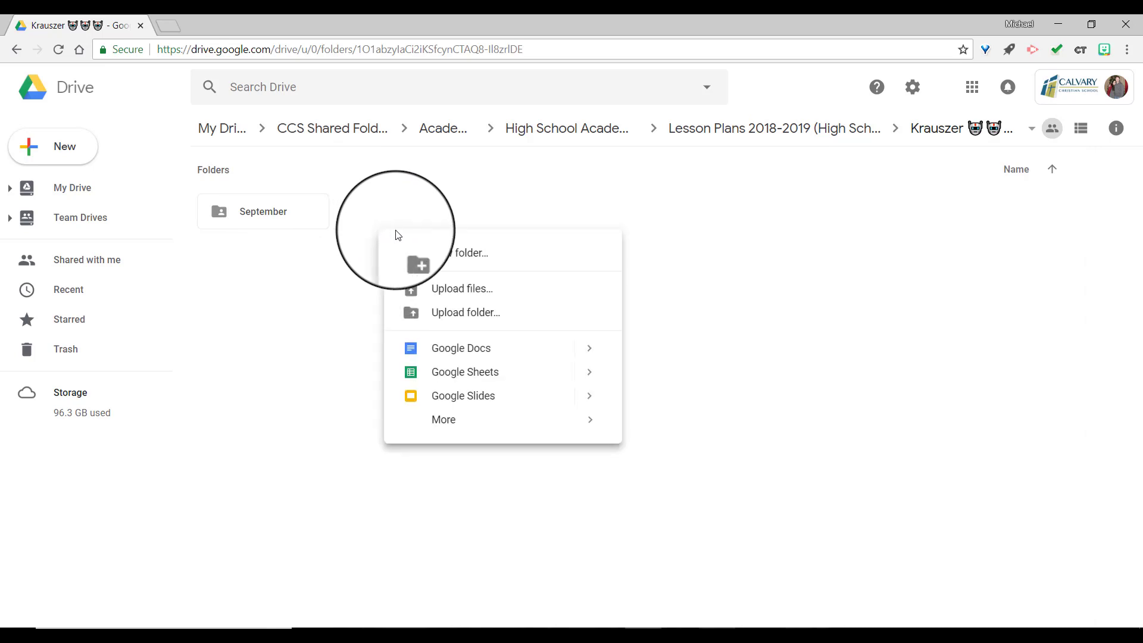
pyautogui.click(467, 257)
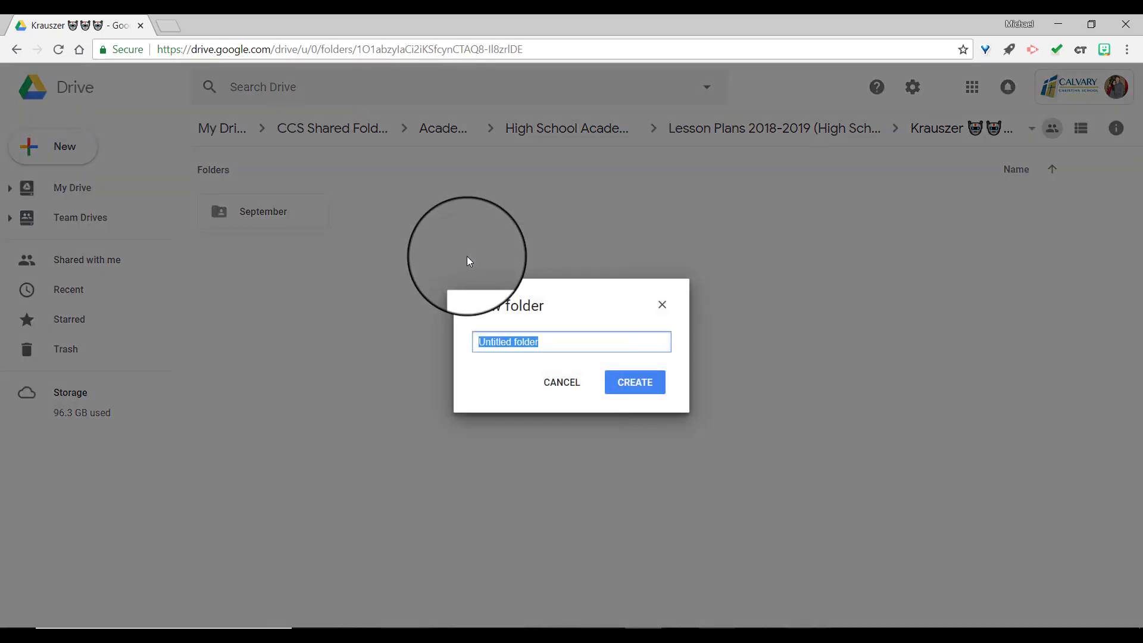
pyautogui.press('BackSpace')
pyautogui.write('October')
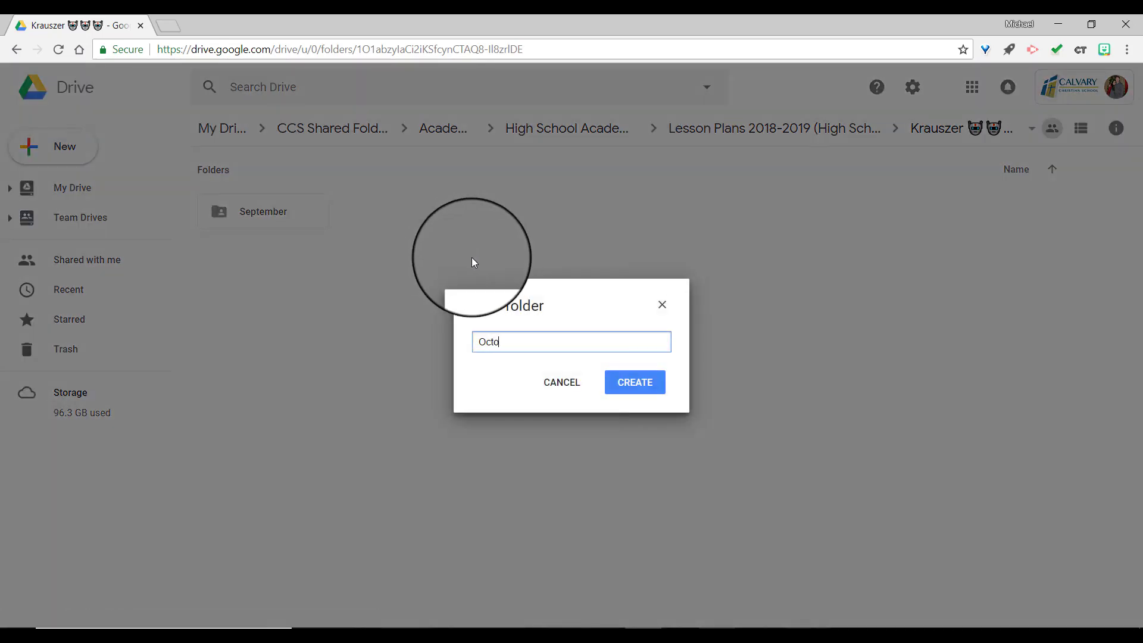
pyautogui.click(636, 381)
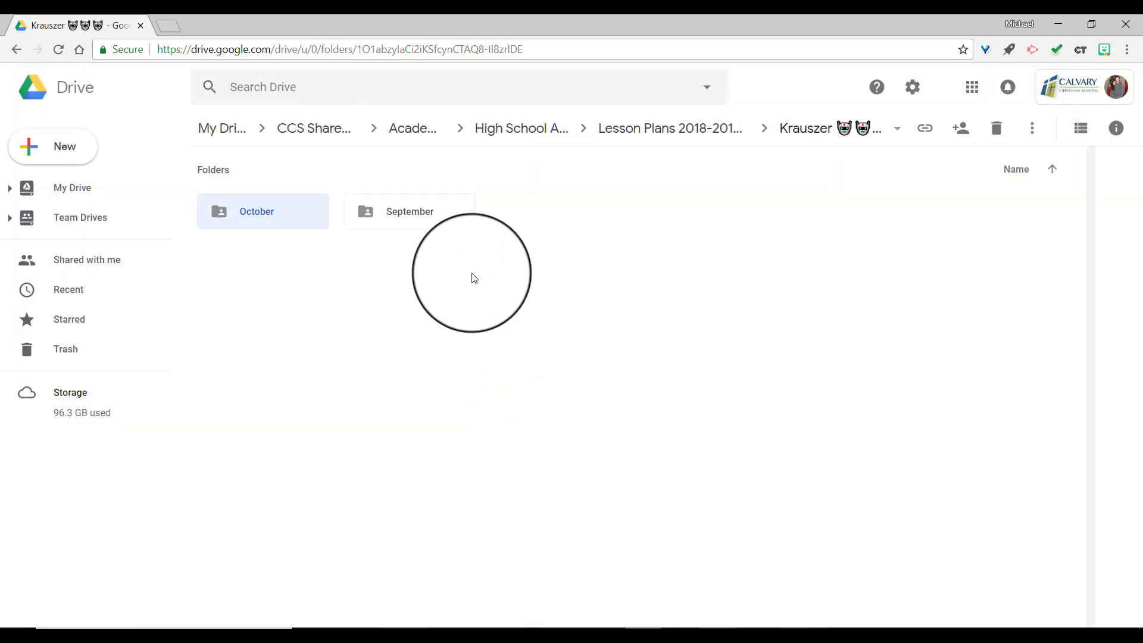
pyautogui.click(439, 270)
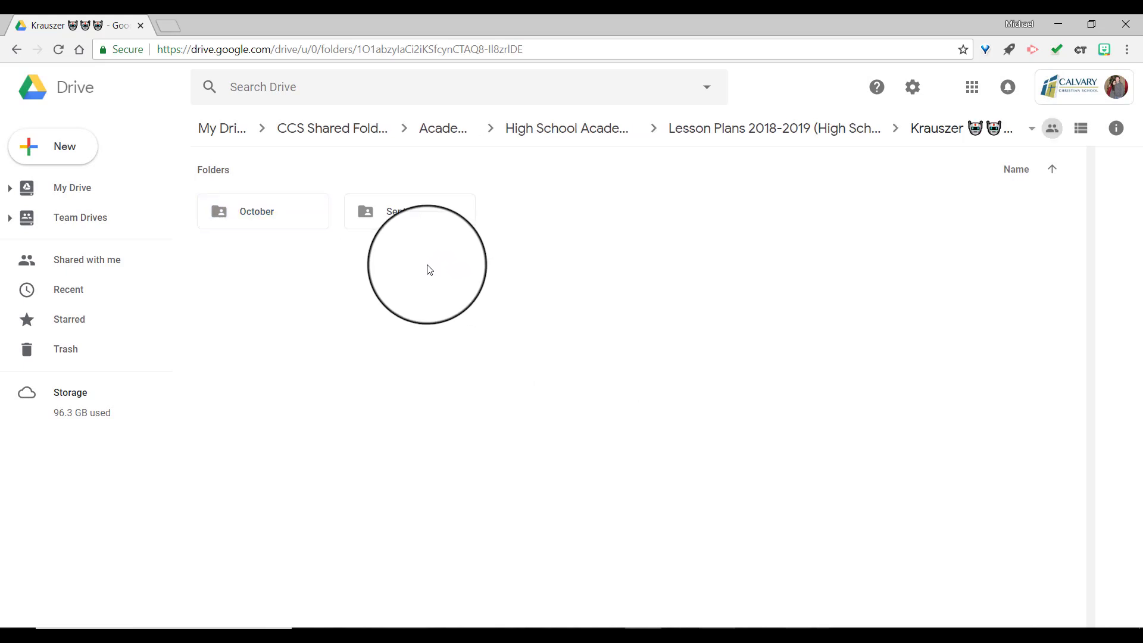
pyautogui.moveTo(426, 266); pyautogui.dragTo(404, 216)
# Open September's 12th - AP Lit folder and bring up Upload files, then cancel it.
pyautogui.doubleClick(403, 213)
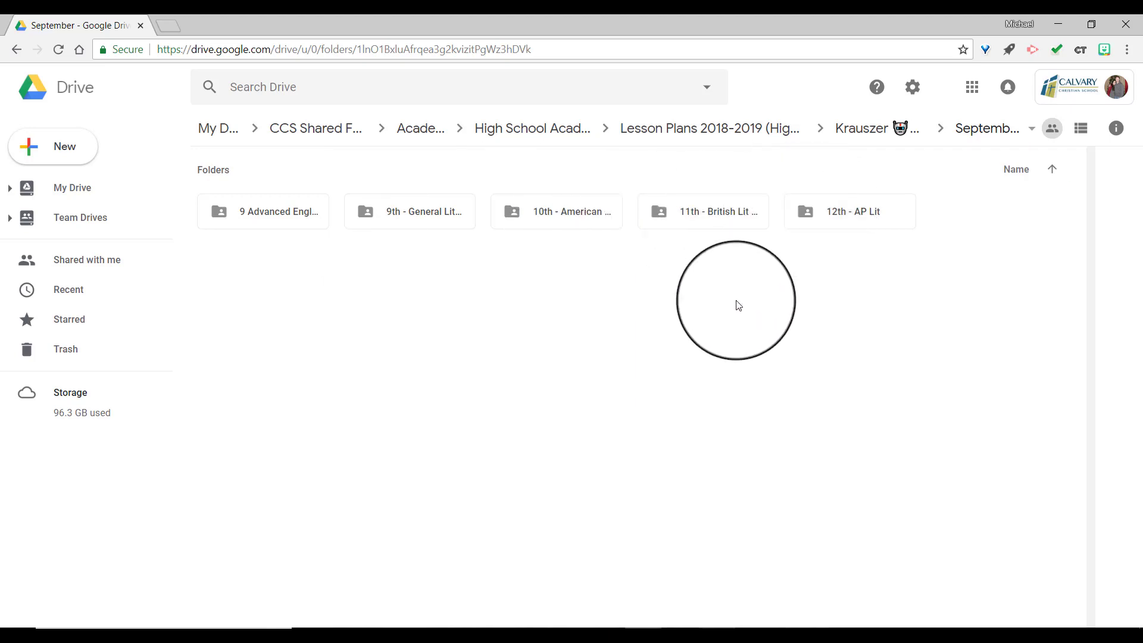
pyautogui.doubleClick(859, 217)
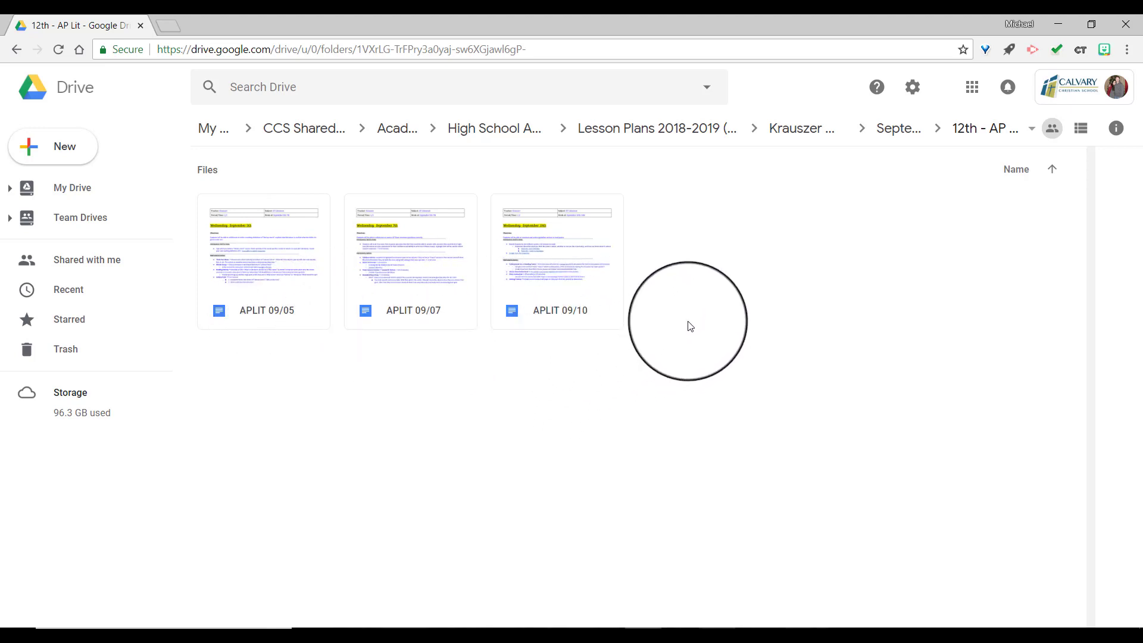
pyautogui.rightClick(681, 302)
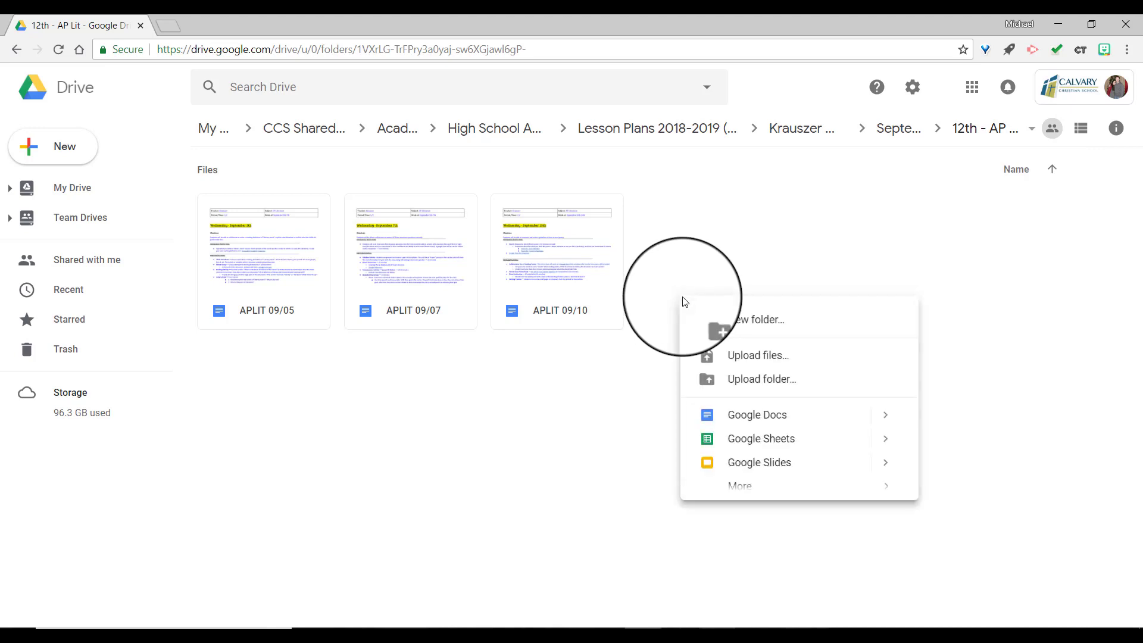
pyautogui.click(769, 360)
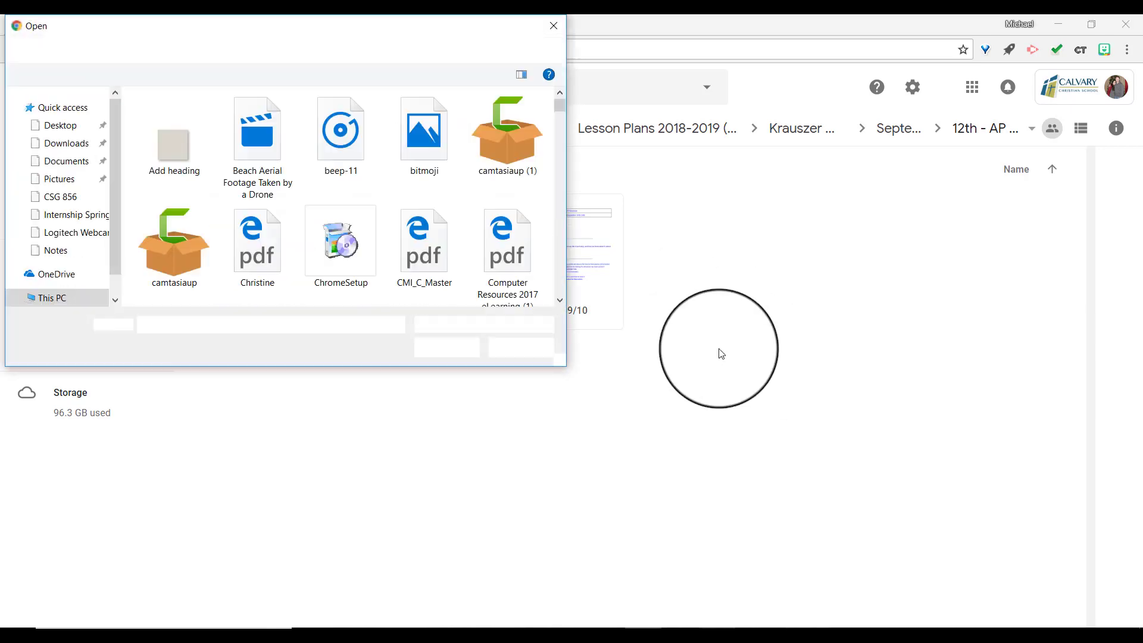
pyautogui.click(553, 23)
# Open the APLIT 09/10 lesson plan as a Google Doc.
pyautogui.rightClick(693, 280)
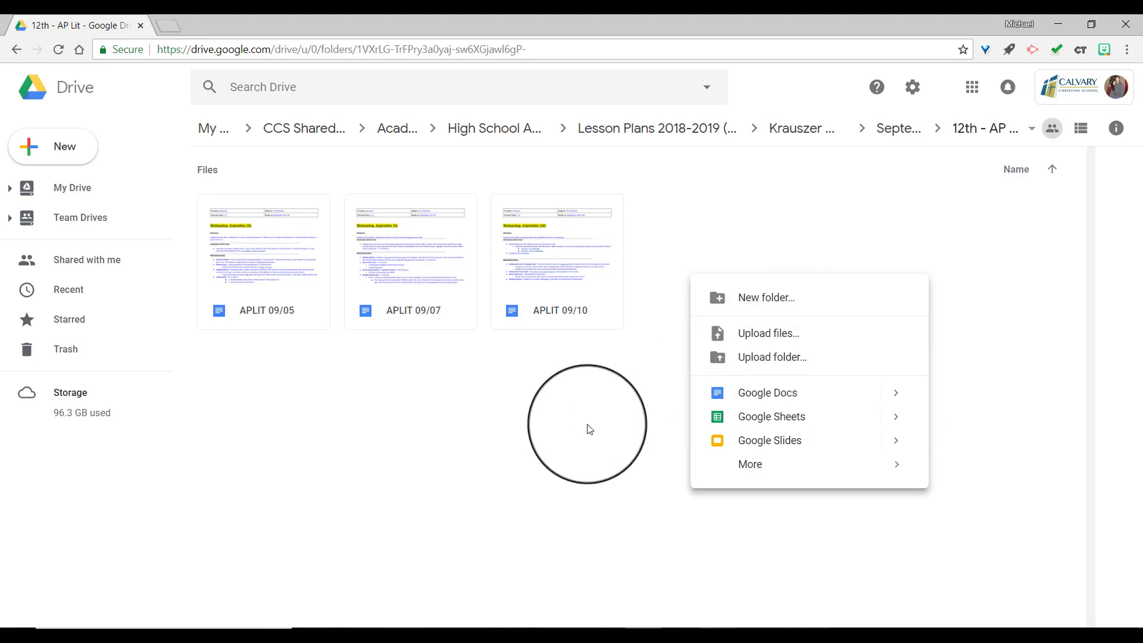
pyautogui.click(592, 429)
pyautogui.doubleClick(577, 265)
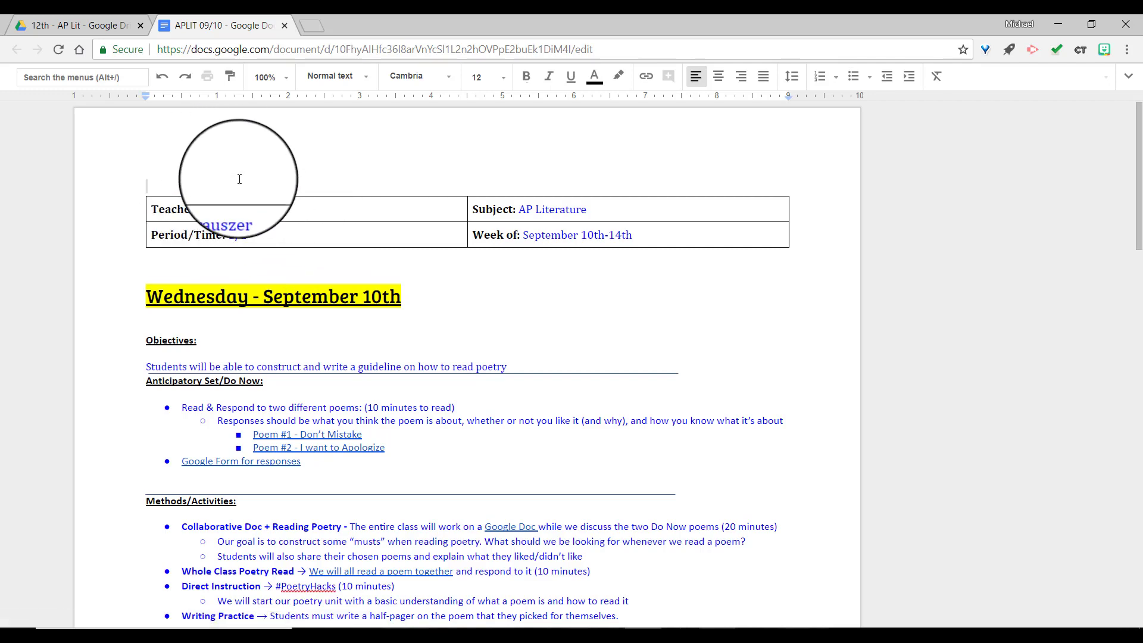
# Use the title's folder icon to relocate APLIT 09/10 into the teacher's September folder.
pyautogui.click(1130, 84)
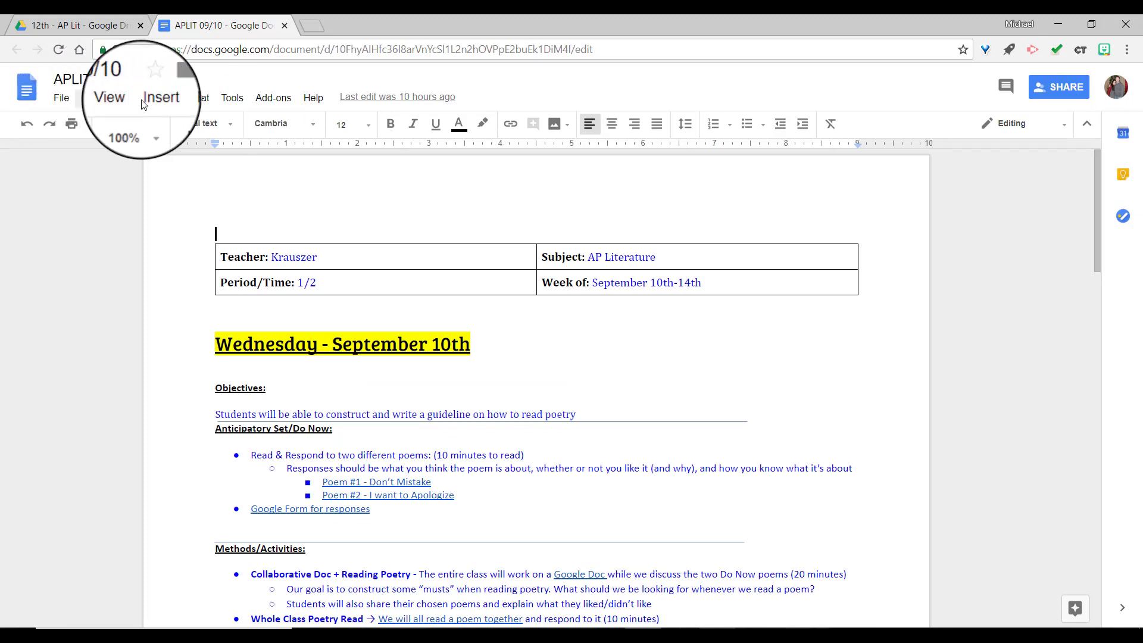
pyautogui.click(171, 82)
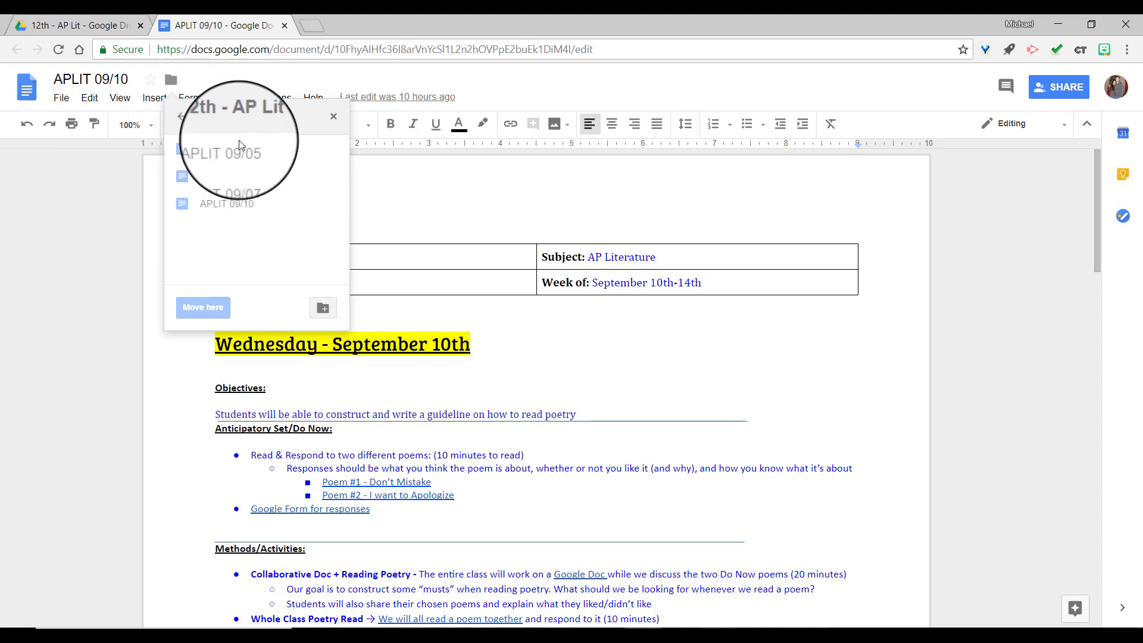
pyautogui.click(182, 118)
pyautogui.click(181, 118)
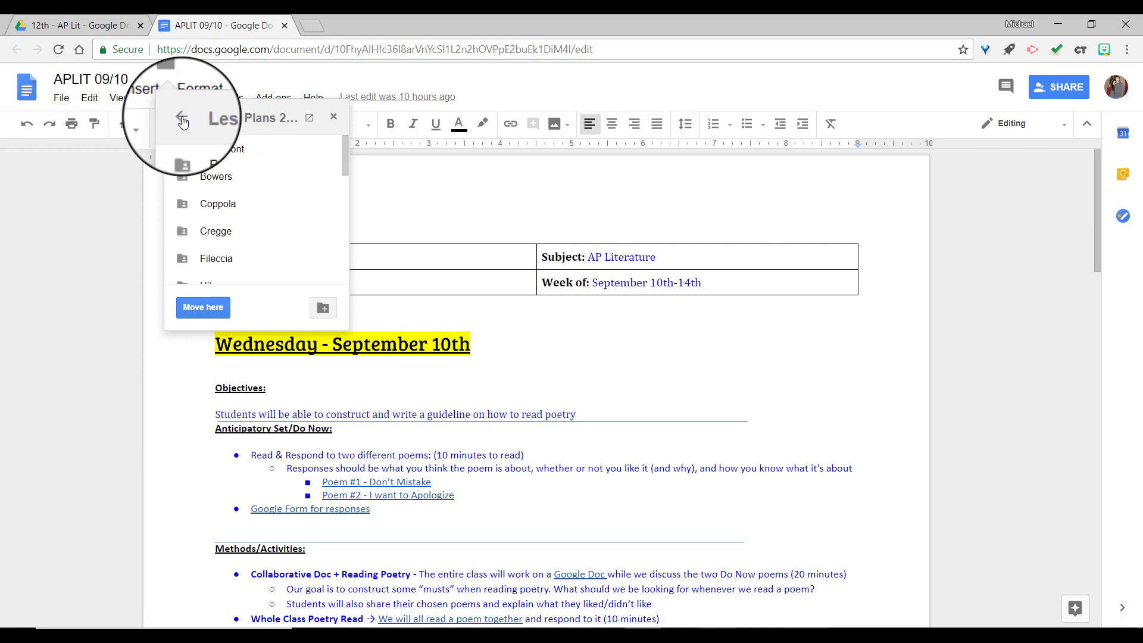
pyautogui.moveTo(345, 151); pyautogui.dragTo(273, 194)
pyautogui.doubleClick(273, 194)
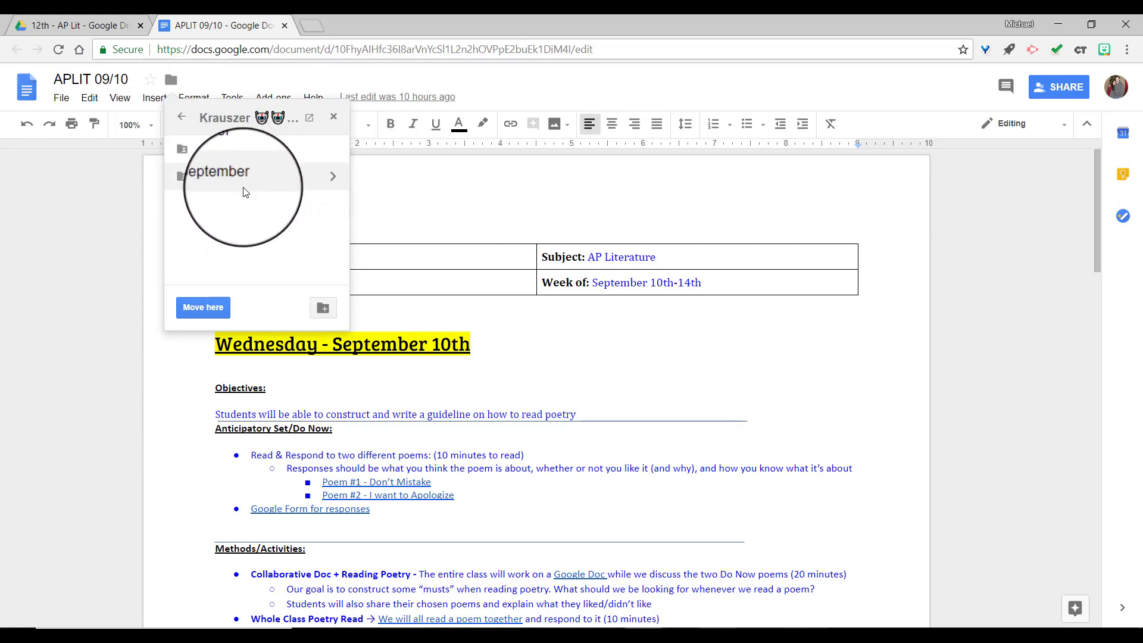
pyautogui.click(329, 179)
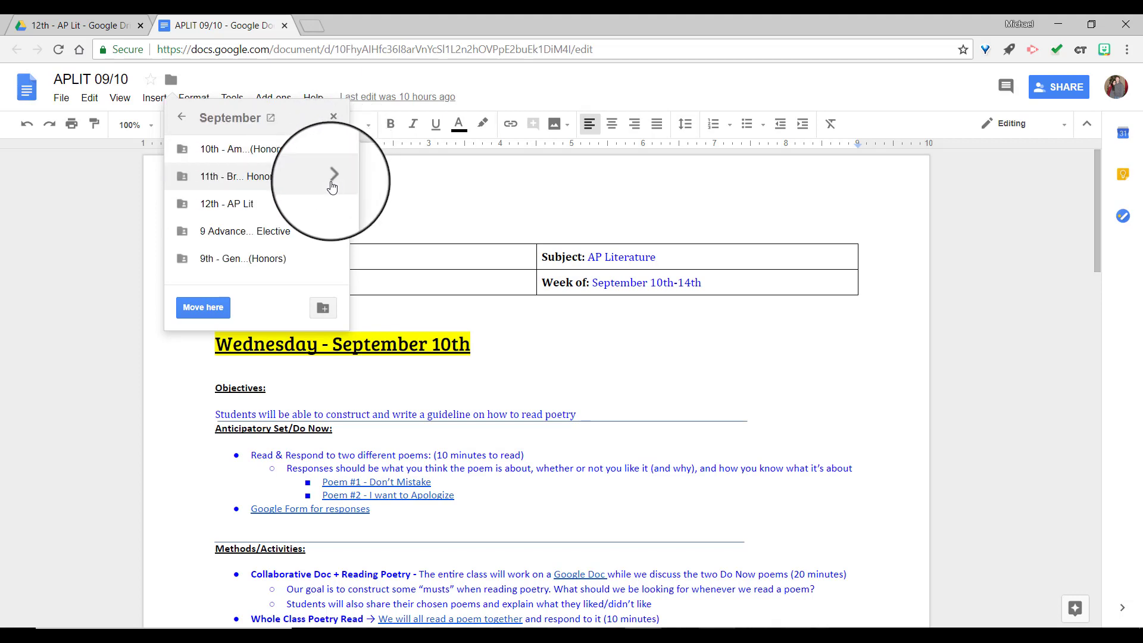
pyautogui.click(203, 307)
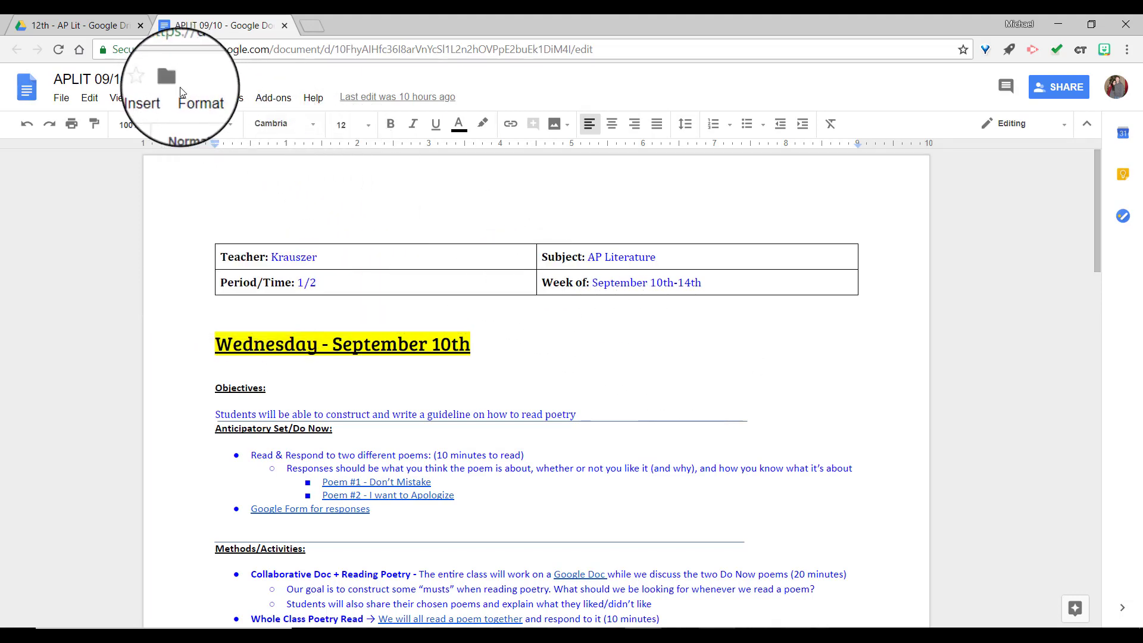
# Close the lesson plan, open another teacher's empty folder, and view its upload options.
pyautogui.click(285, 27)
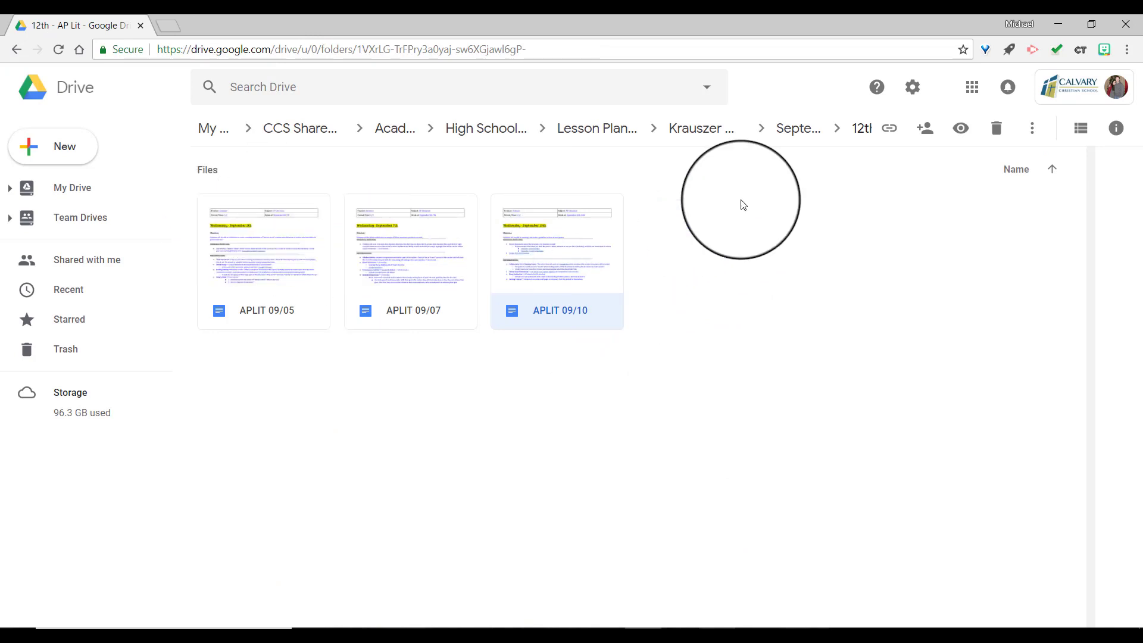
pyautogui.click(779, 138)
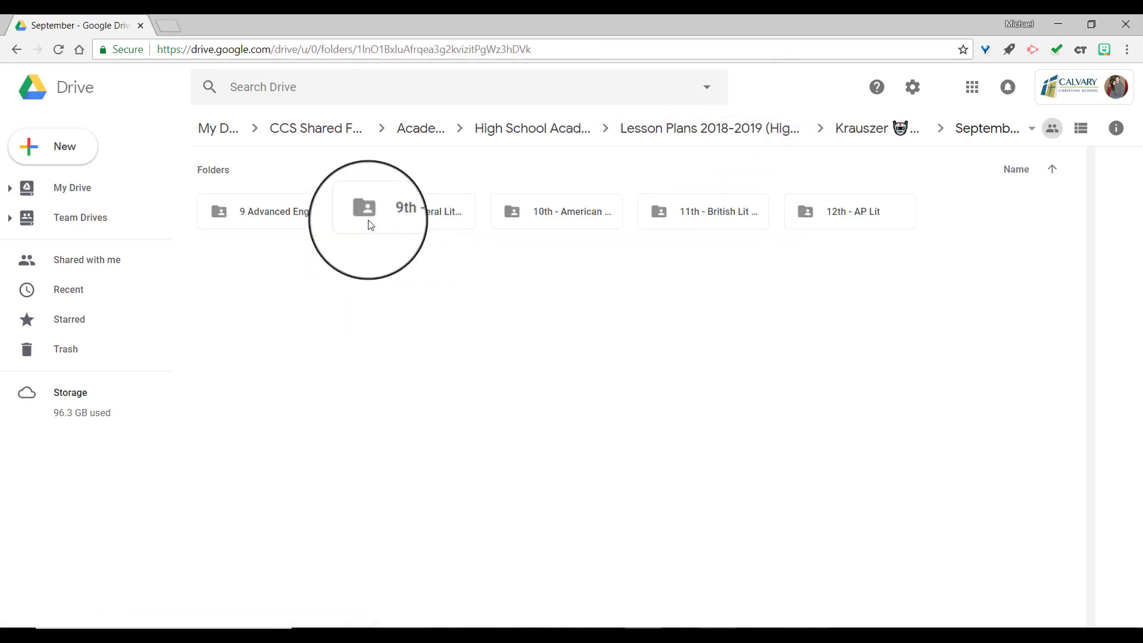
pyautogui.click(765, 134)
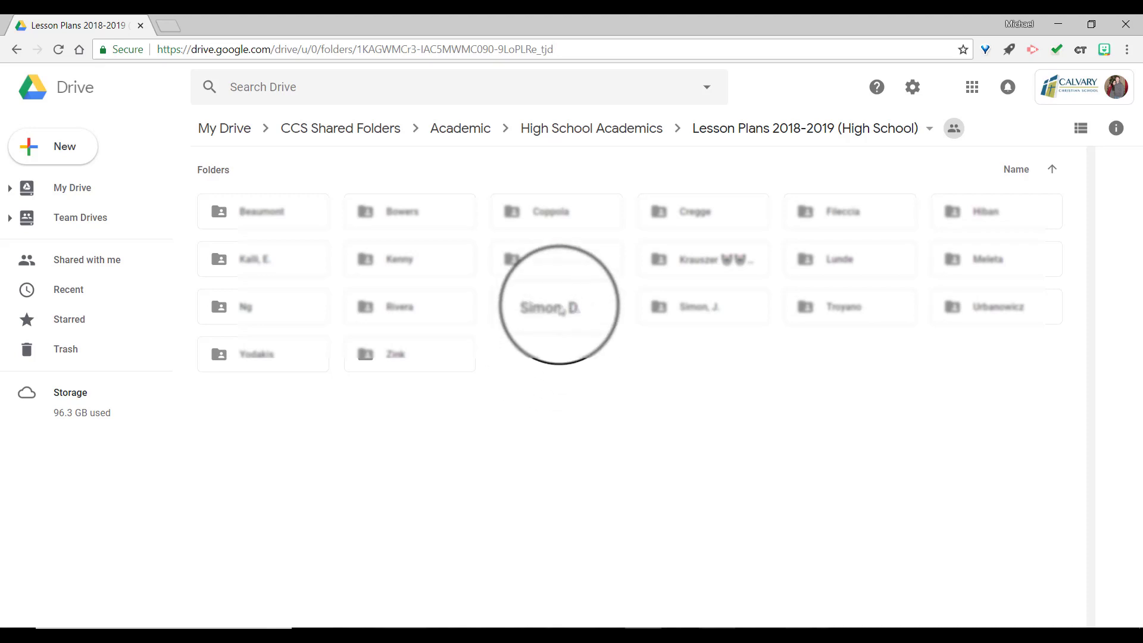
pyautogui.doubleClick(561, 308)
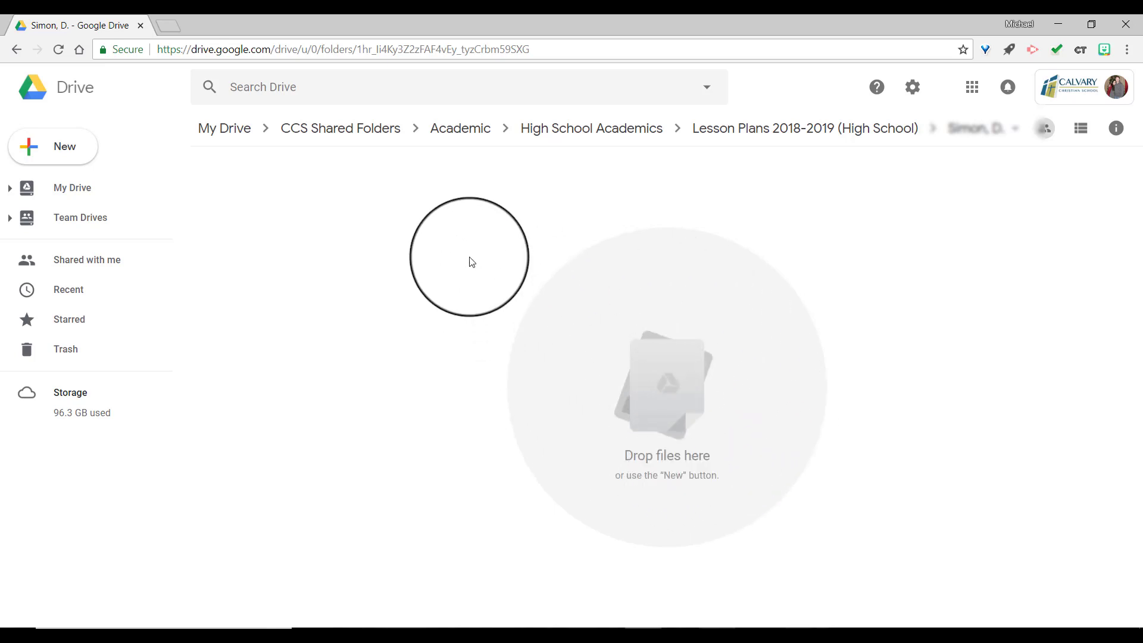
pyautogui.rightClick(459, 246)
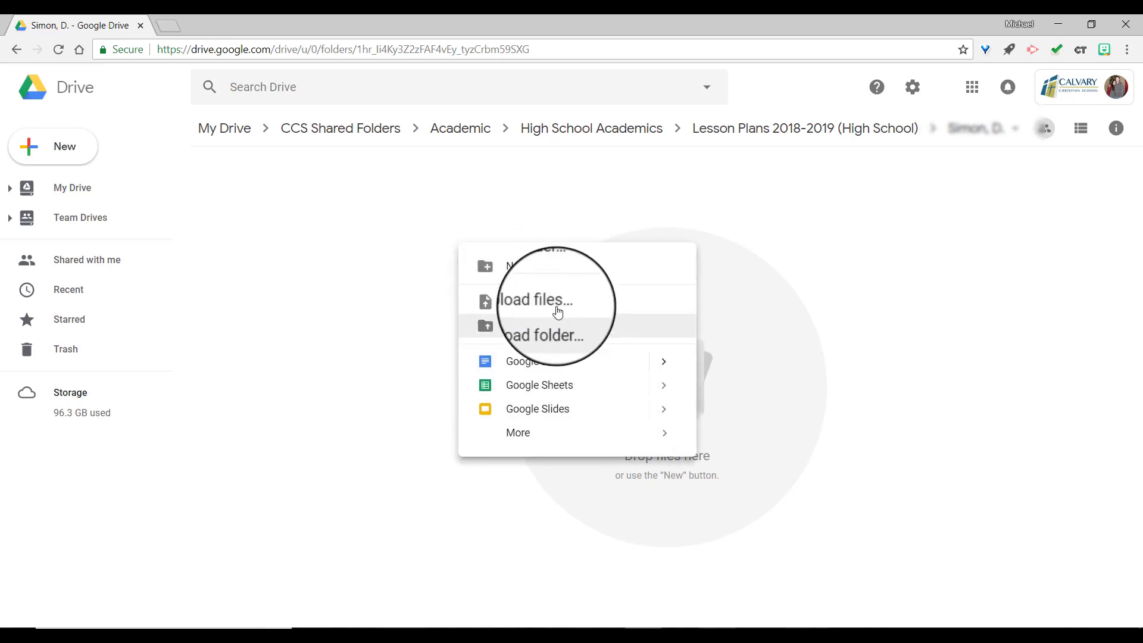
pyautogui.click(960, 309)
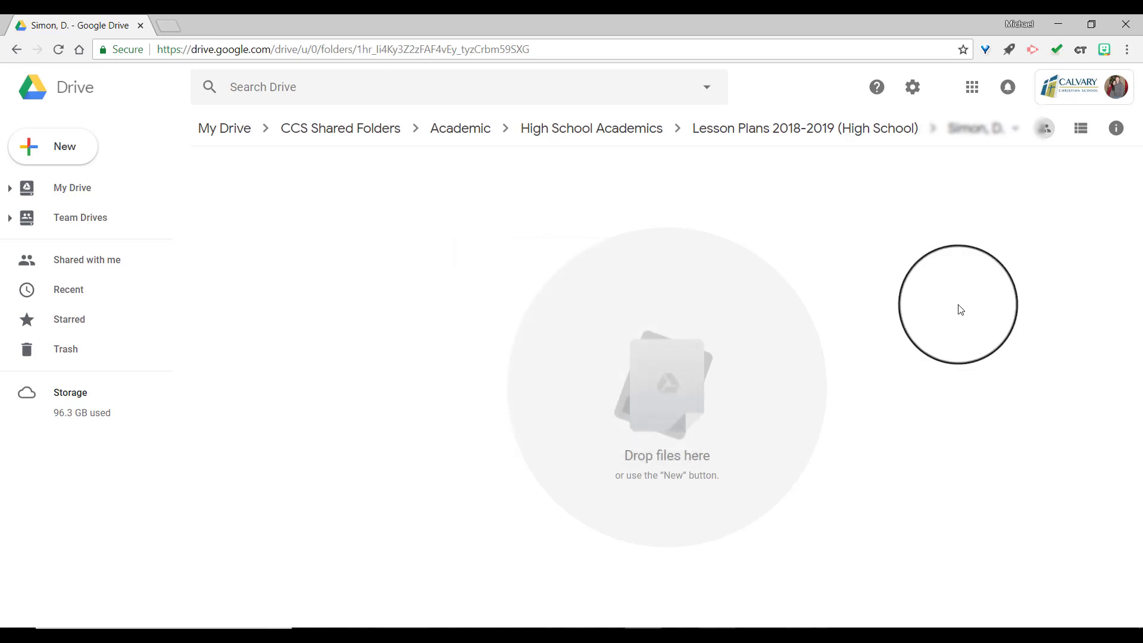